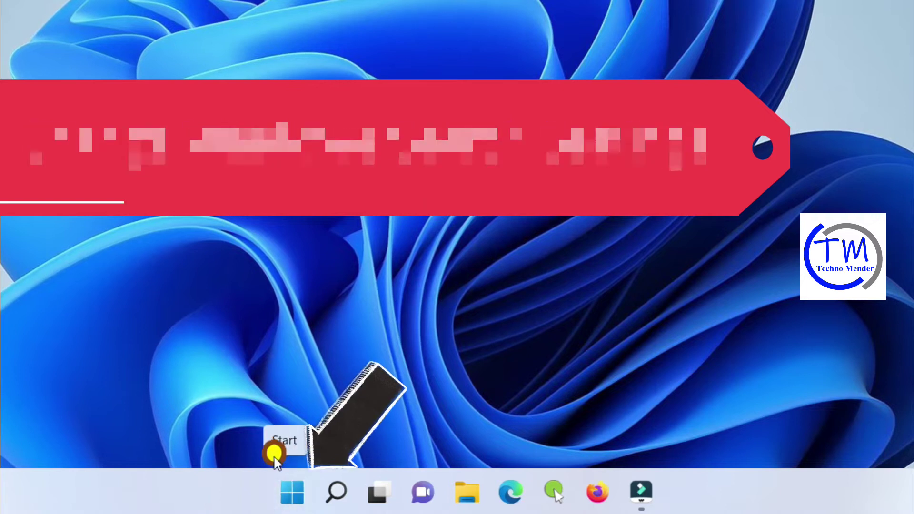
Step: Open the Searching Windows page in the Privacy & security section of Windows Settings
click(286, 492)
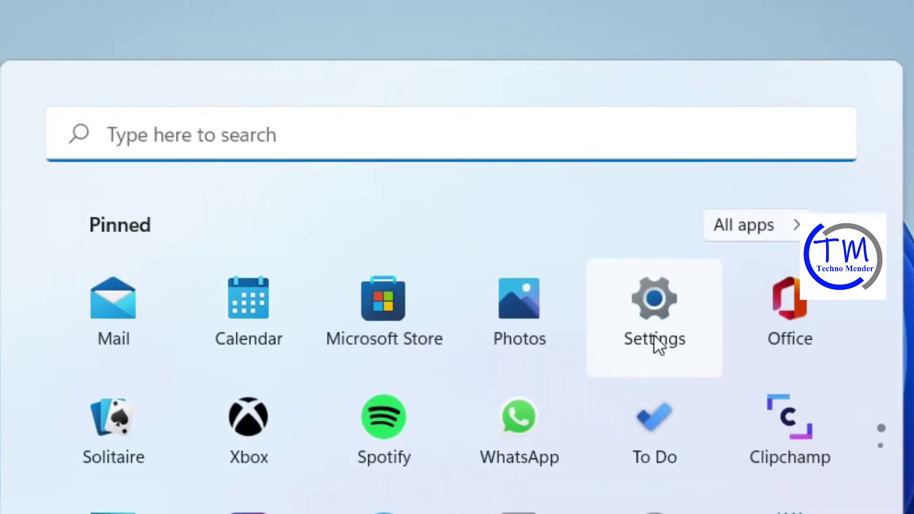
click(652, 302)
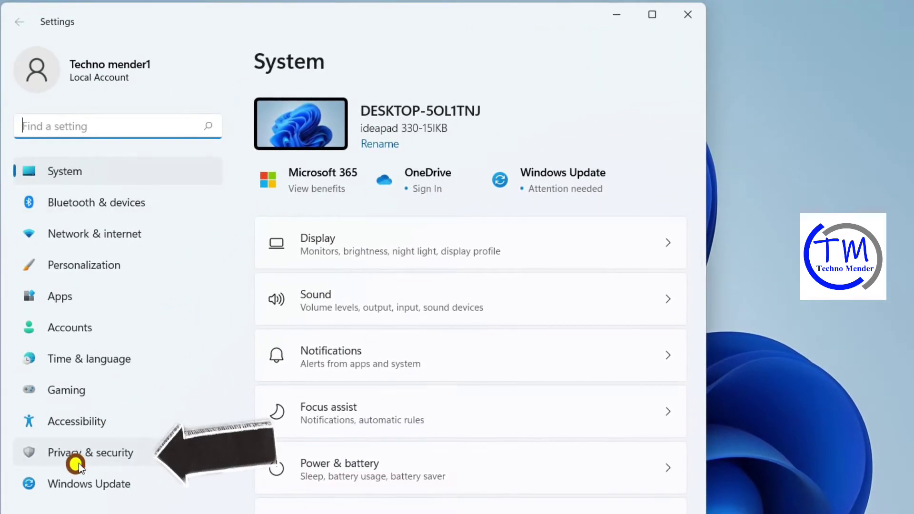
click(110, 459)
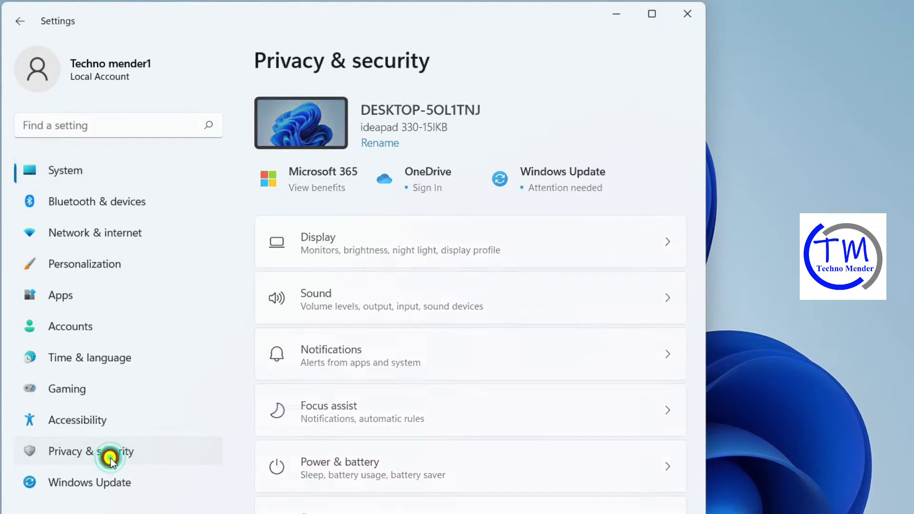
drag(703, 178, 706, 268)
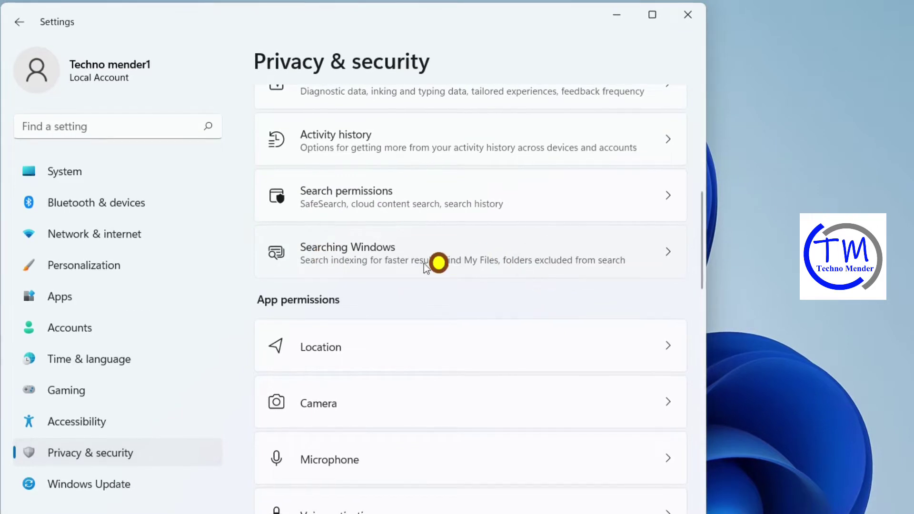
click(353, 252)
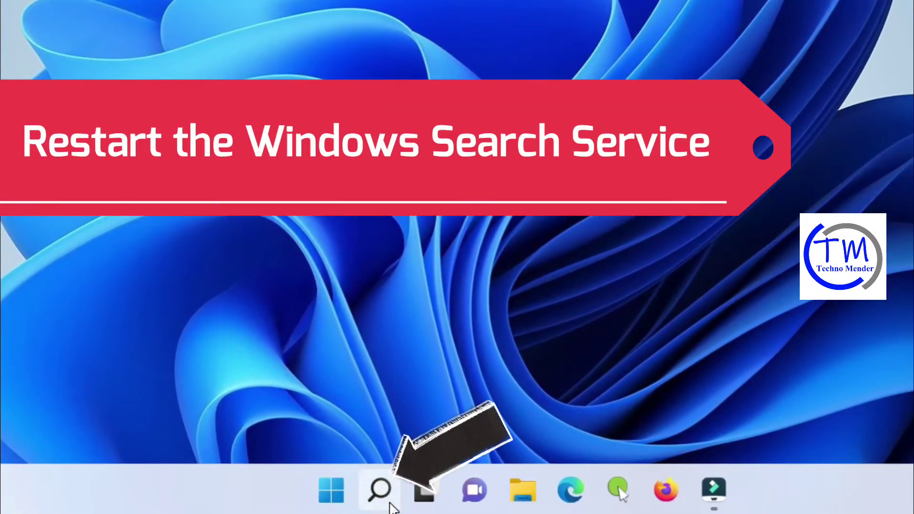
Step: Search Windows for "services" and open the Services app
click(379, 489)
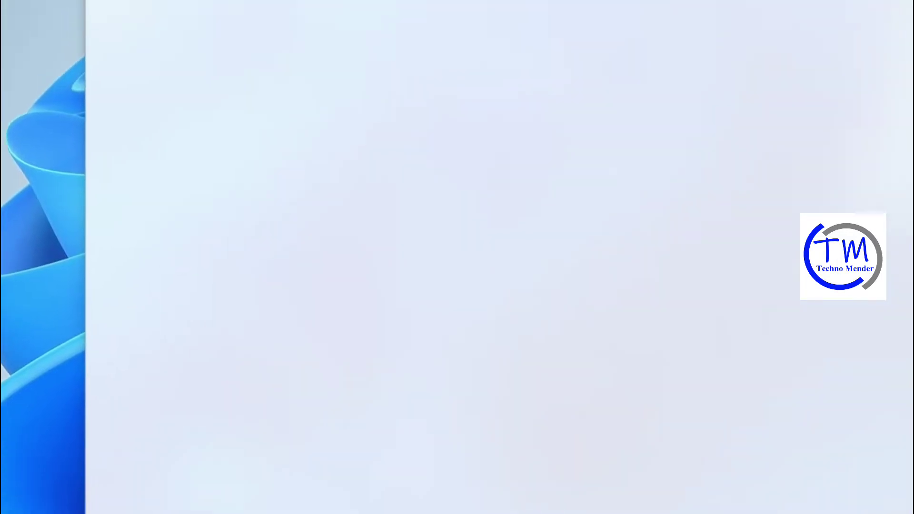
text(service)
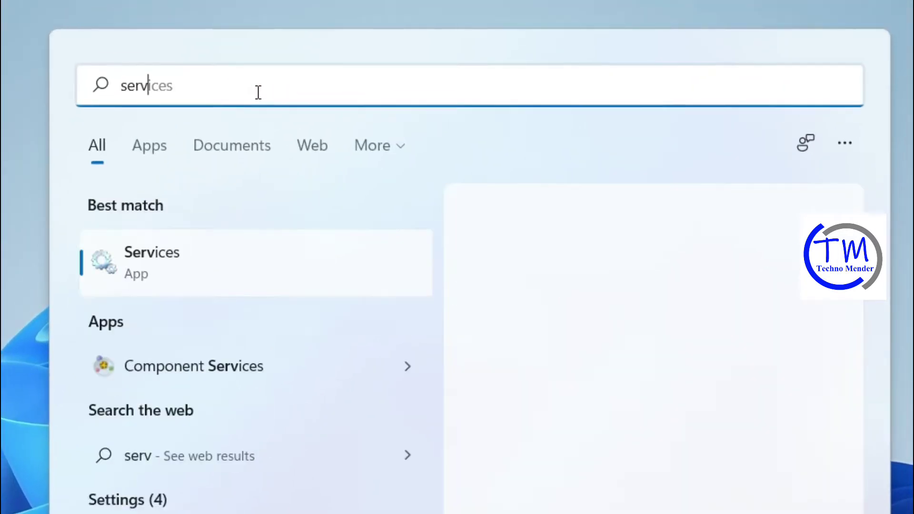
text(s)
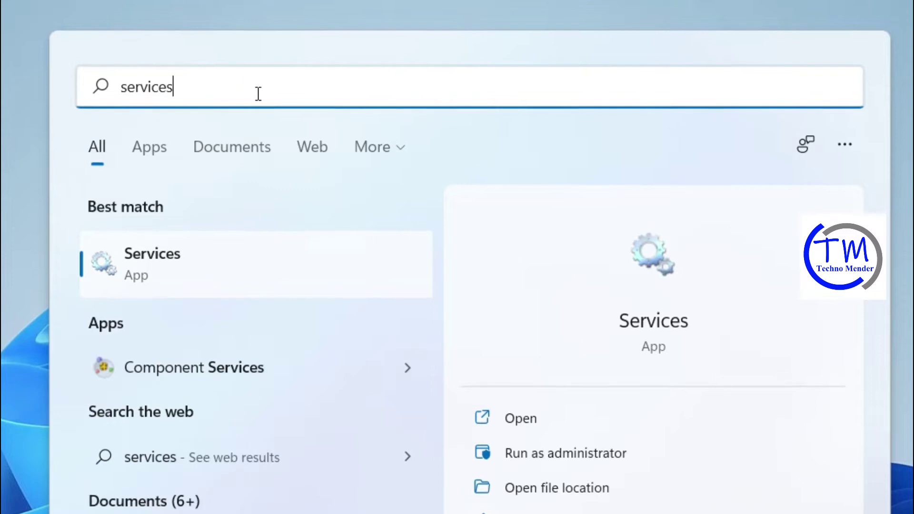
click(159, 275)
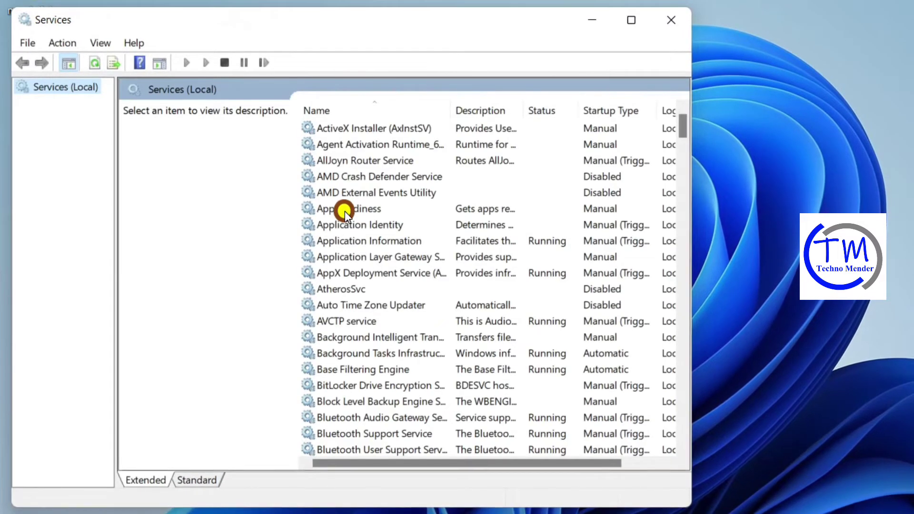
Step: Find the Windows Search service in the services list and open its properties
click(385, 308)
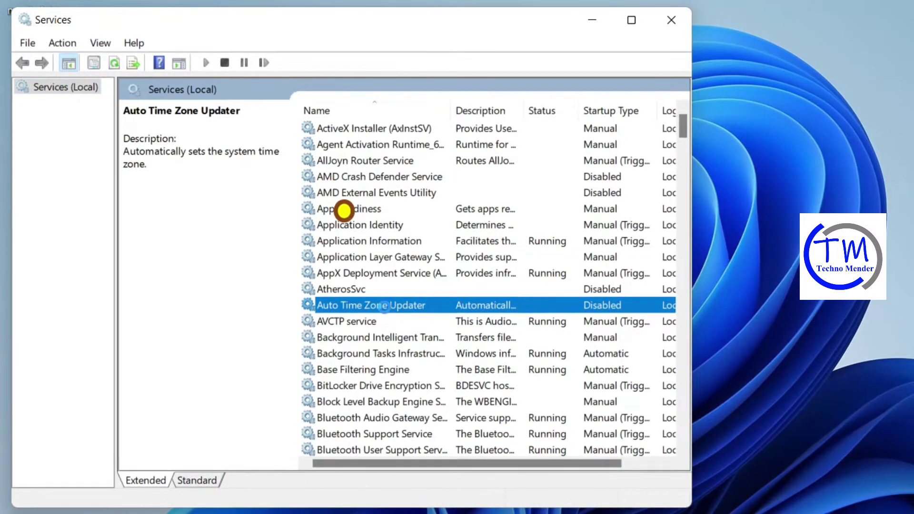
key(w)
scroll(684, 440, down, 6)
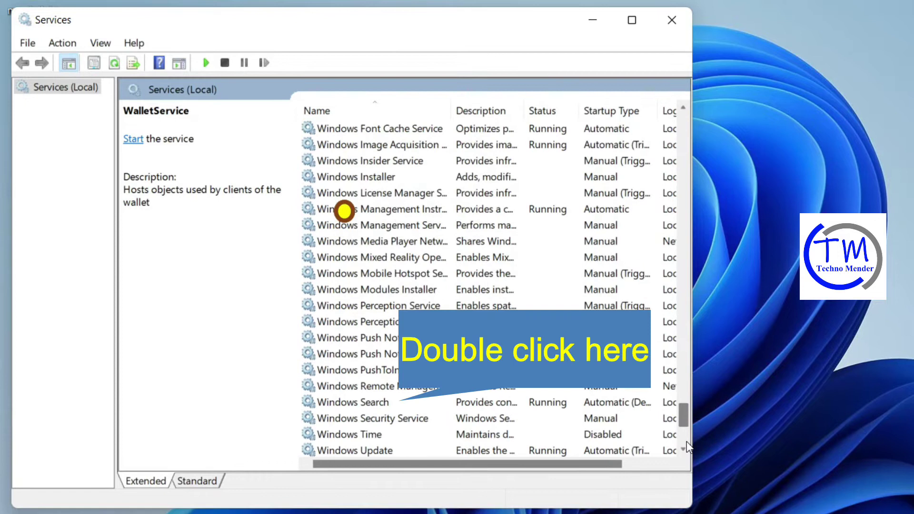
click(332, 403)
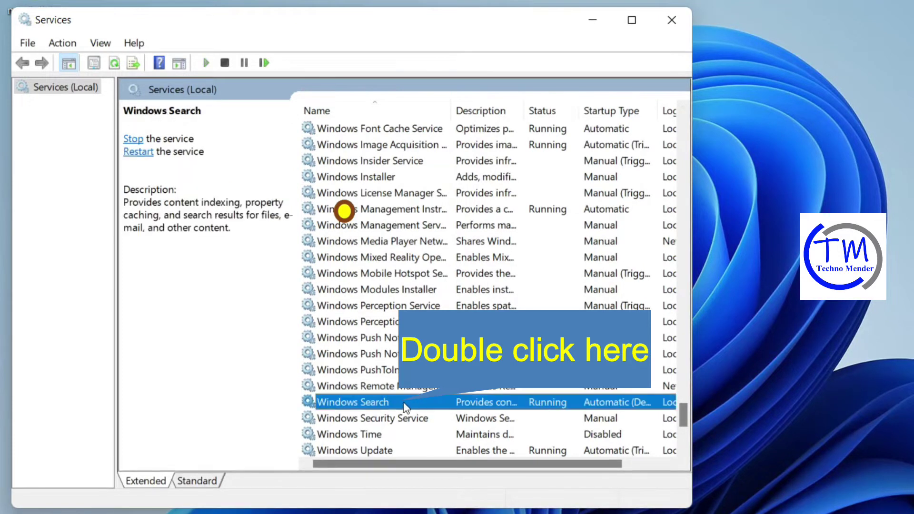
double_click(404, 401)
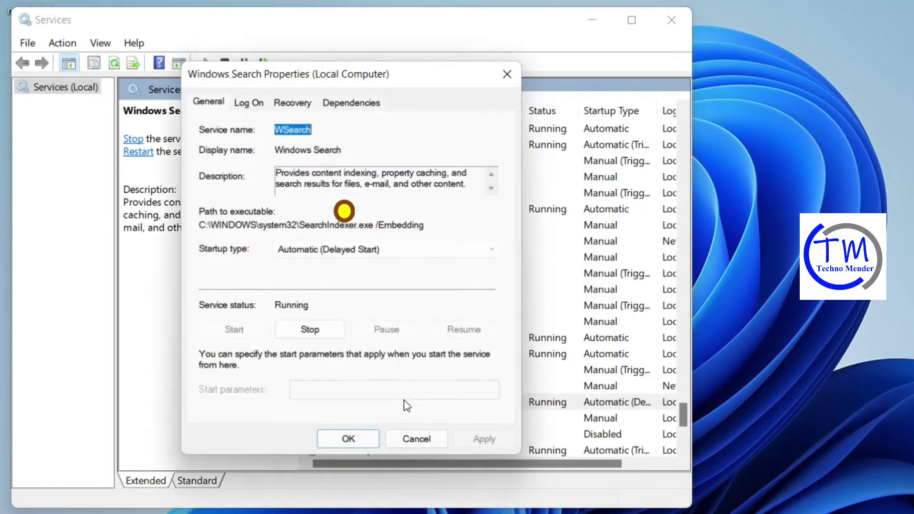
Step: Stop and start the Windows Search service again, accept its properties, and close the Services app
click(307, 337)
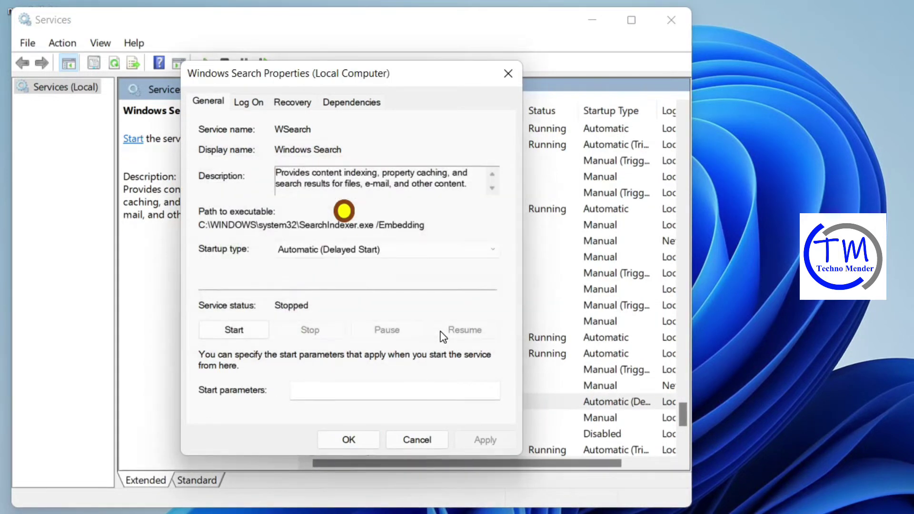
click(239, 330)
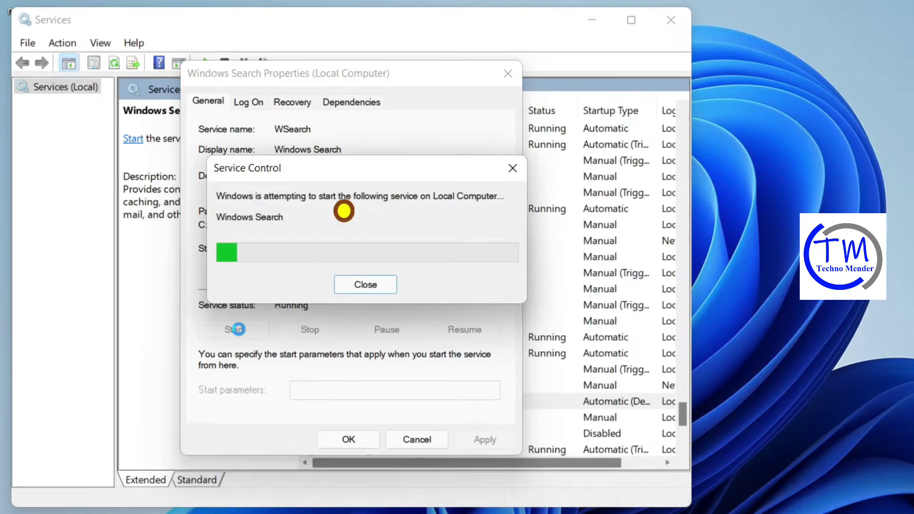
click(347, 438)
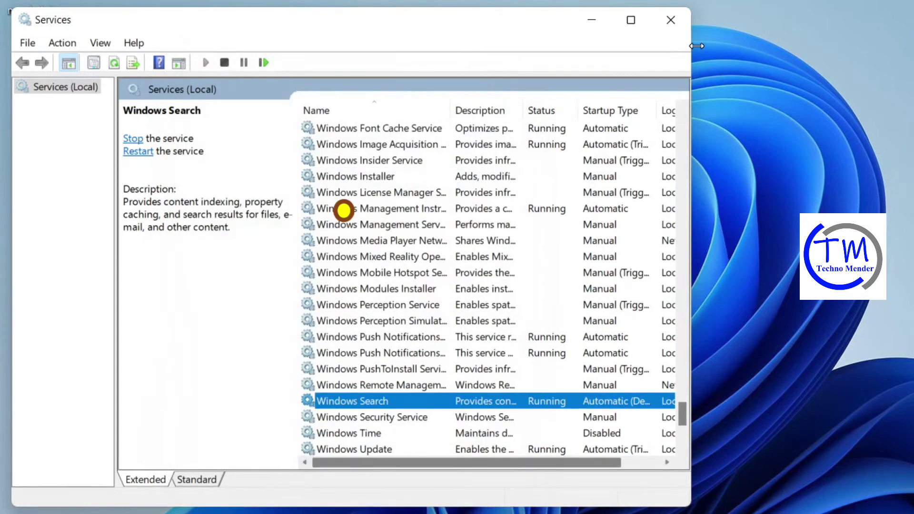
click(665, 13)
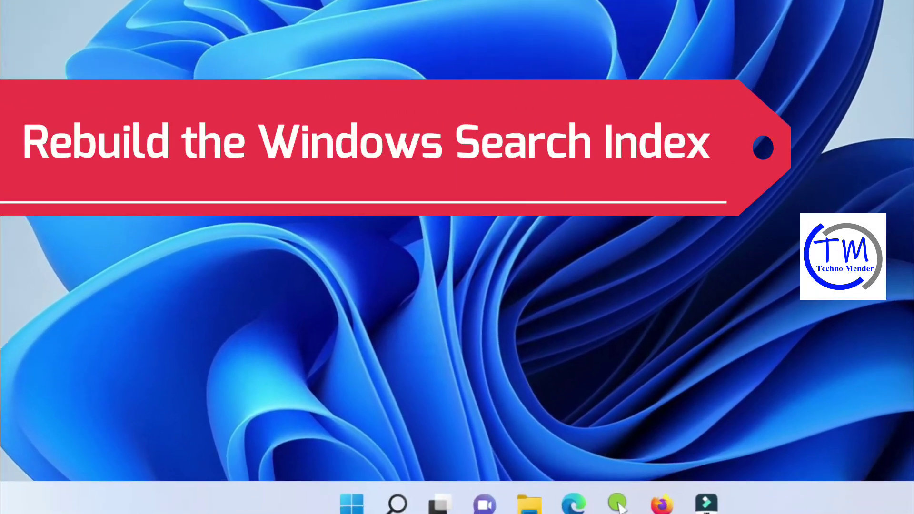
Step: Open Windows Settings and go to the Searching Windows page within Privacy & security
click(352, 503)
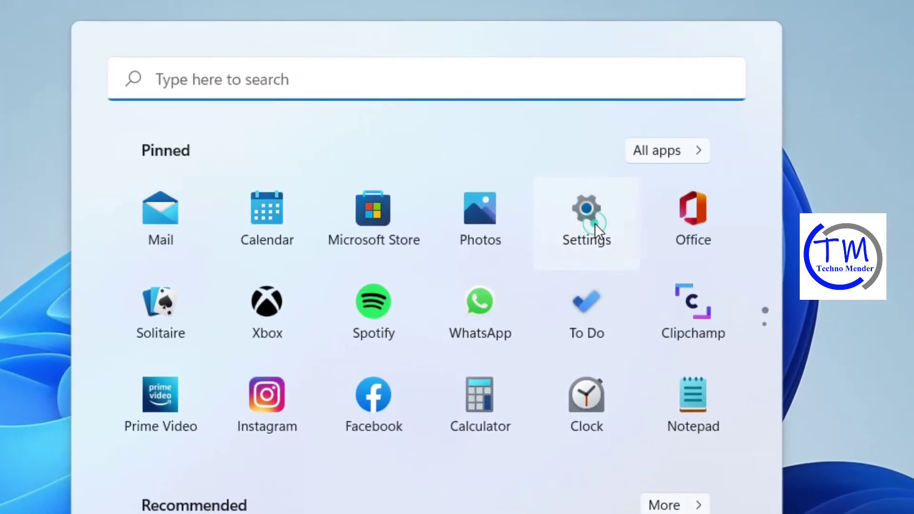
click(595, 224)
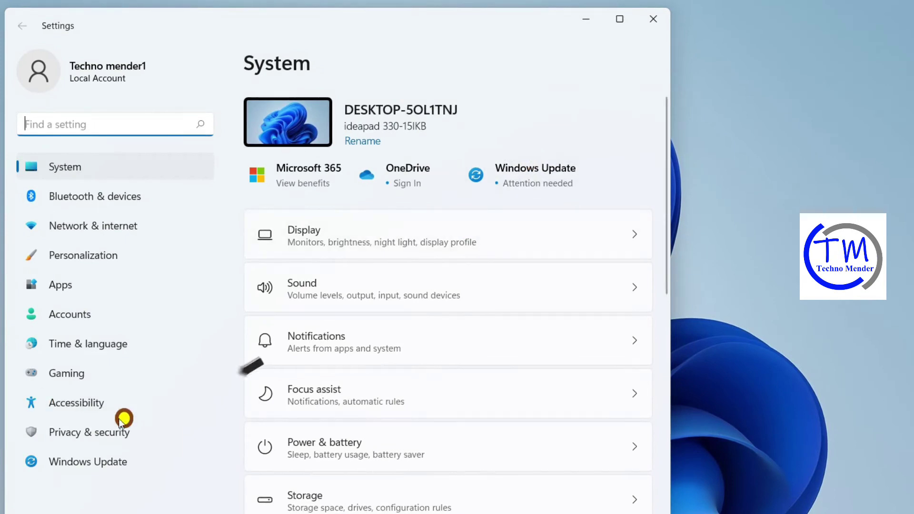
click(93, 429)
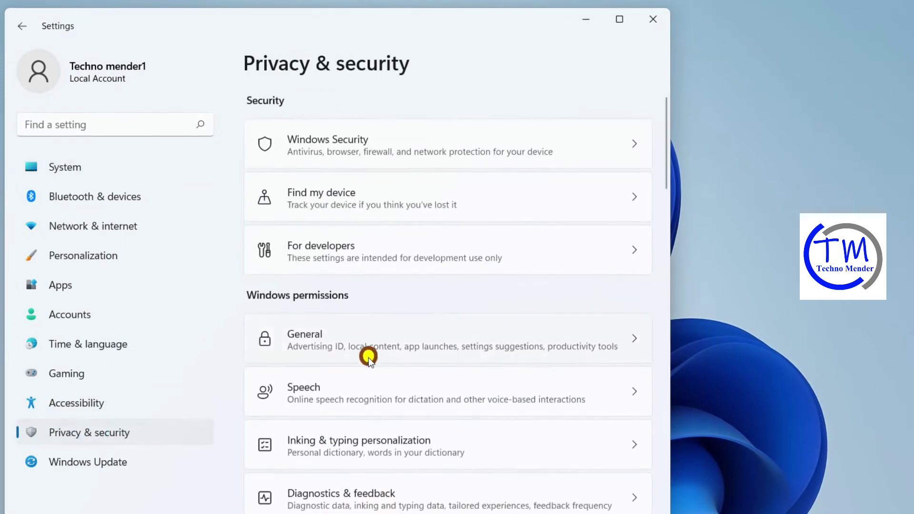
click(665, 362)
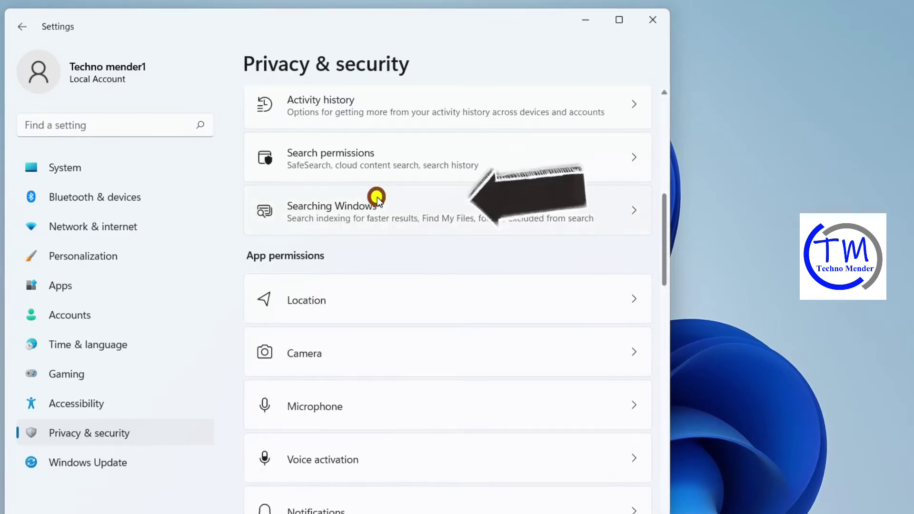
click(402, 206)
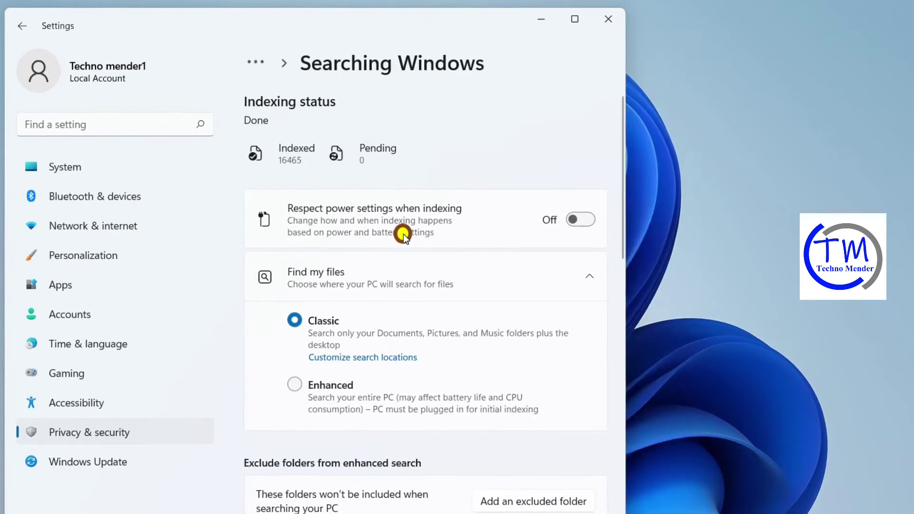
Step: Open the advanced indexing options from the related settings and bring up their Advanced Options dialog
click(622, 456)
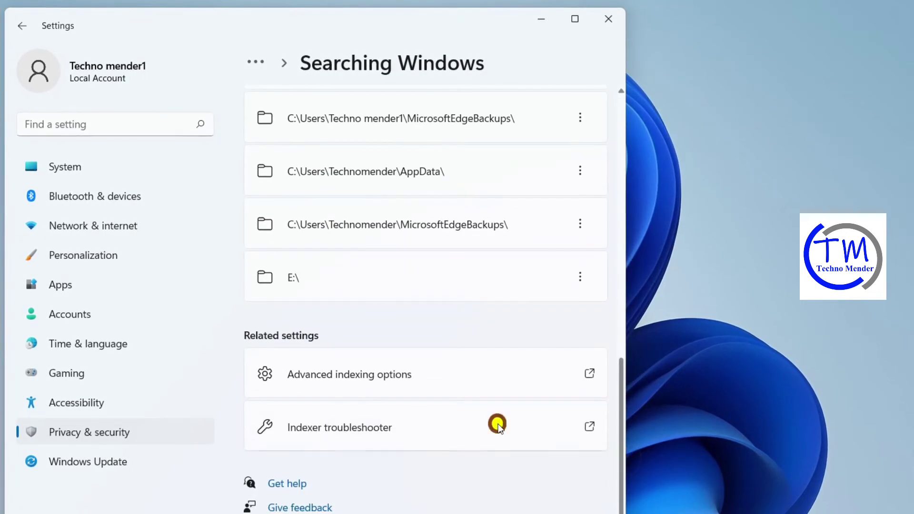
click(387, 373)
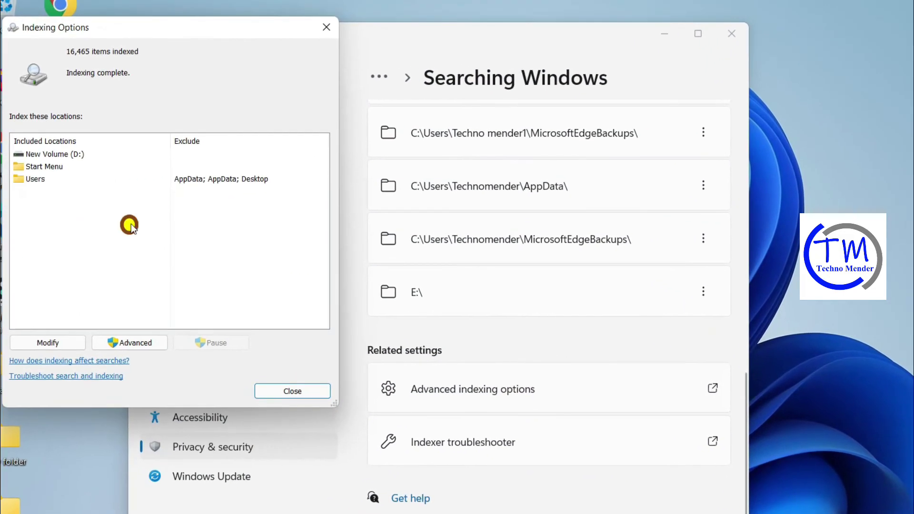
click(132, 347)
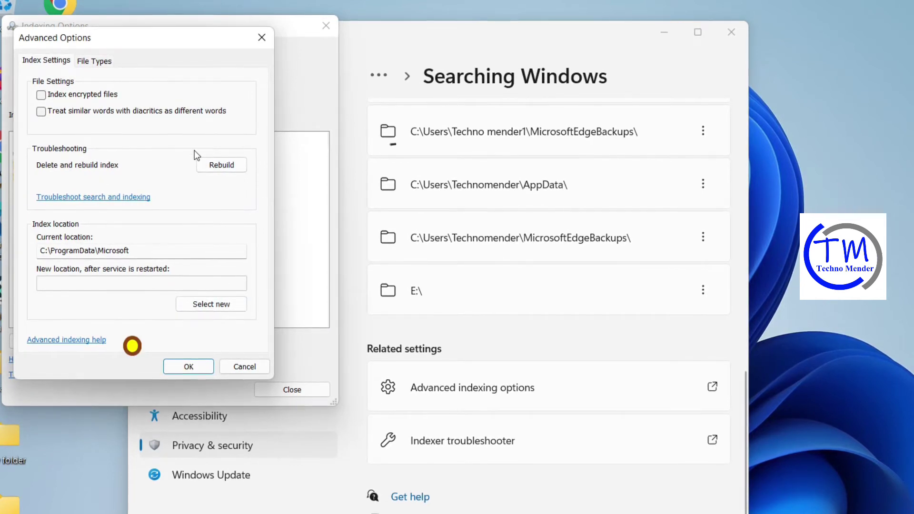
Step: Rebuild the Windows search index, reopen Indexing Options to check the rebuild's progress, and close the dialog
click(222, 166)
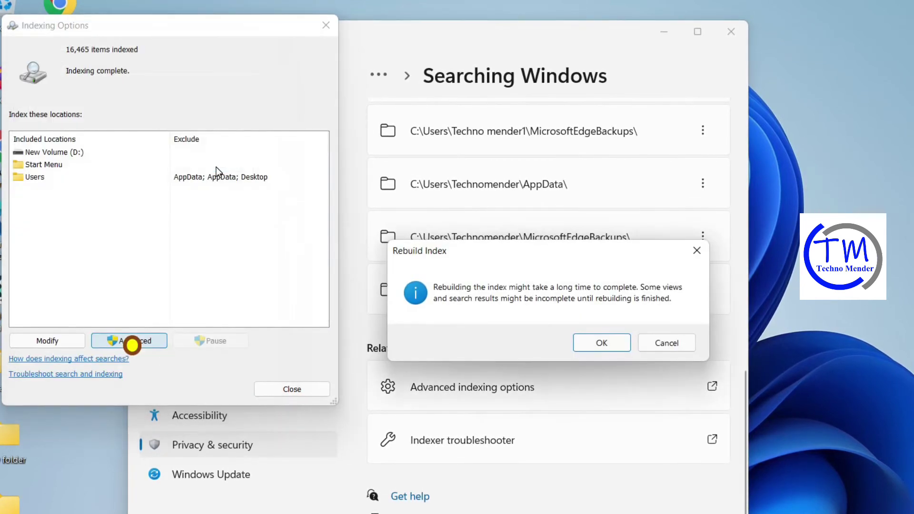
click(603, 349)
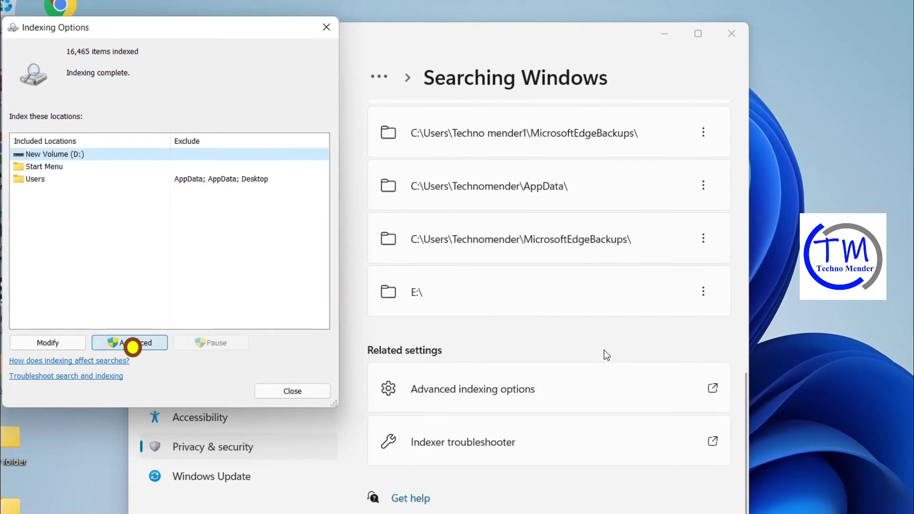
click(449, 384)
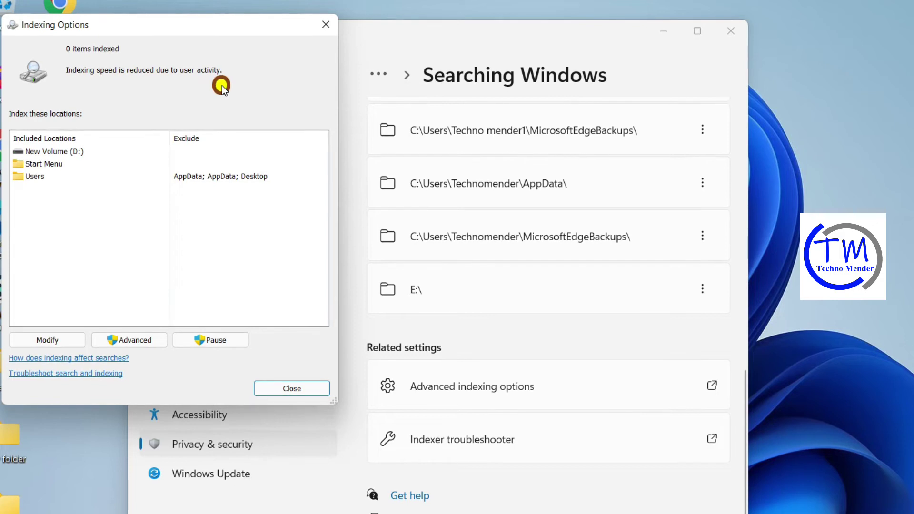
click(291, 388)
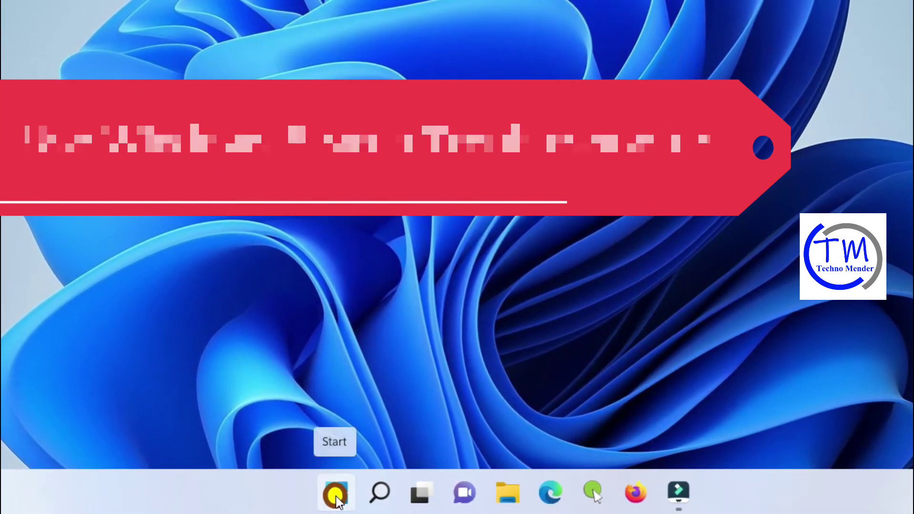
Step: Open the Other troubleshooters page within the System troubleshooting section of Windows Settings
click(341, 499)
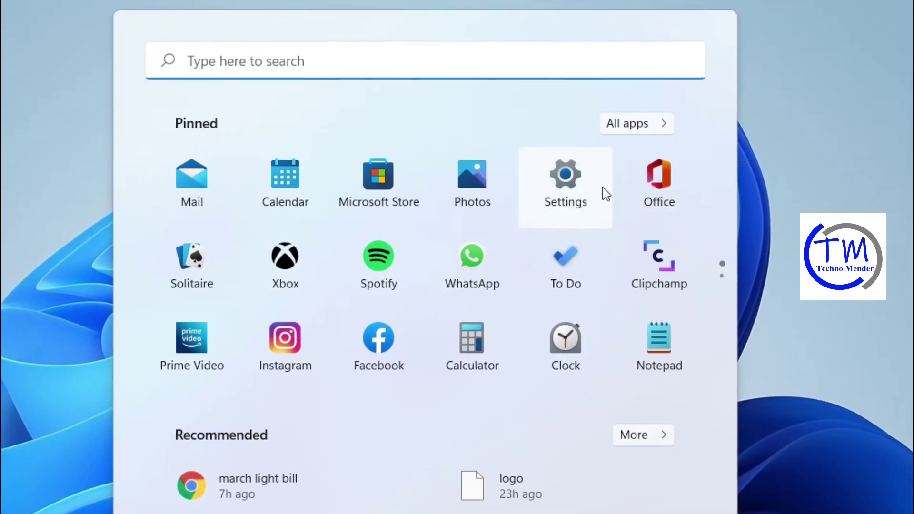
click(566, 191)
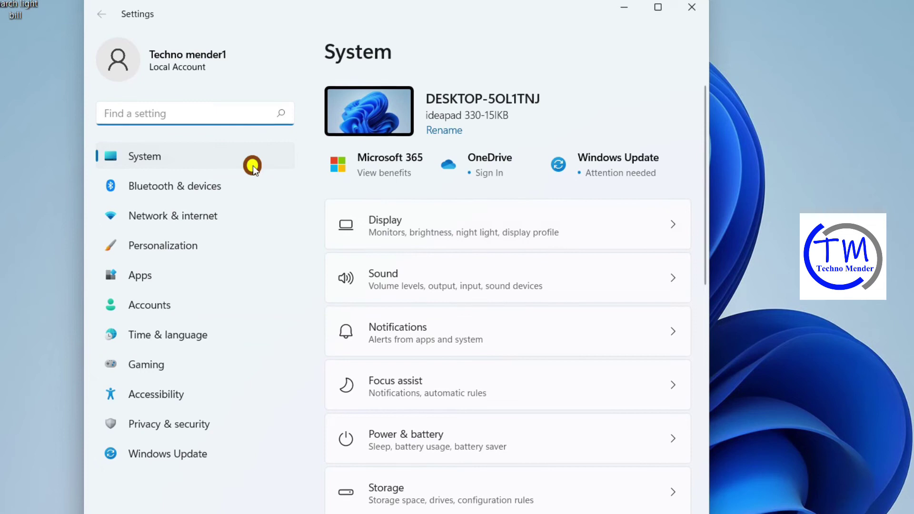
click(706, 350)
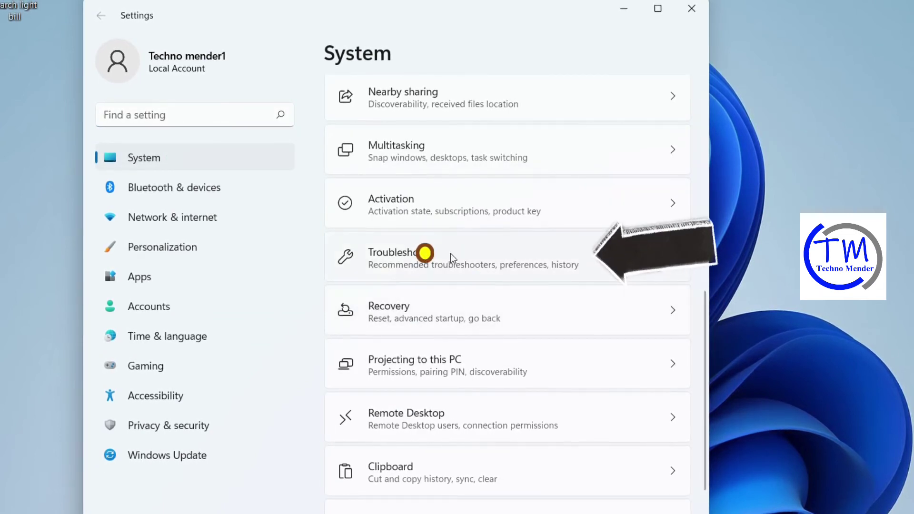
click(435, 261)
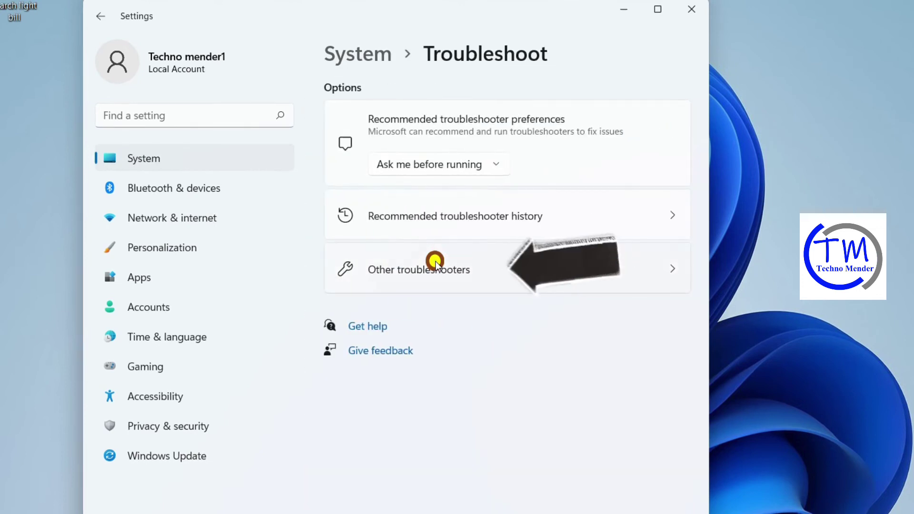
click(485, 278)
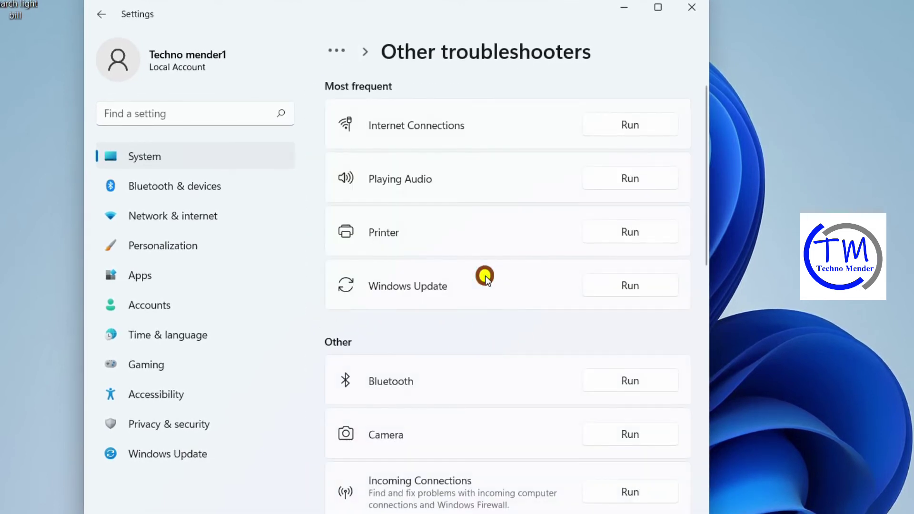
Step: Run the Search and Indexing troubleshooter for searches that can't start or show results and for files, folders, apps or settings missing from results
click(707, 419)
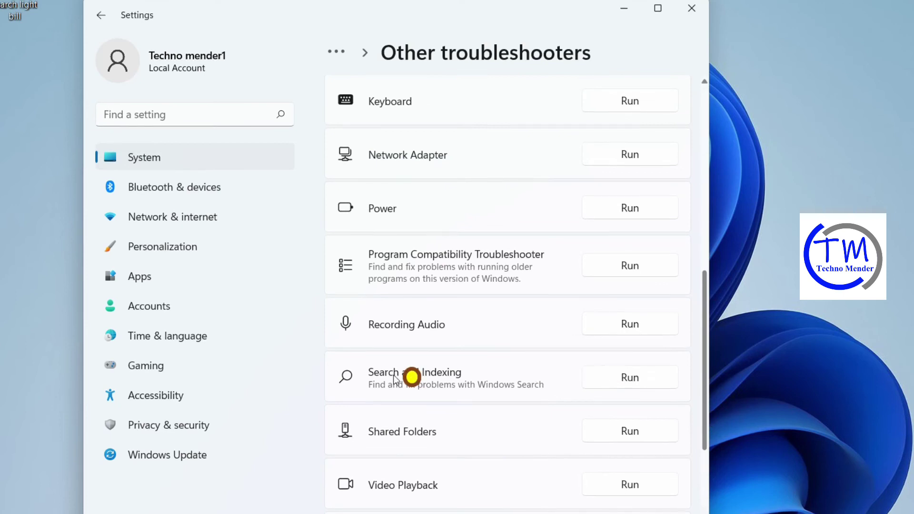
click(627, 379)
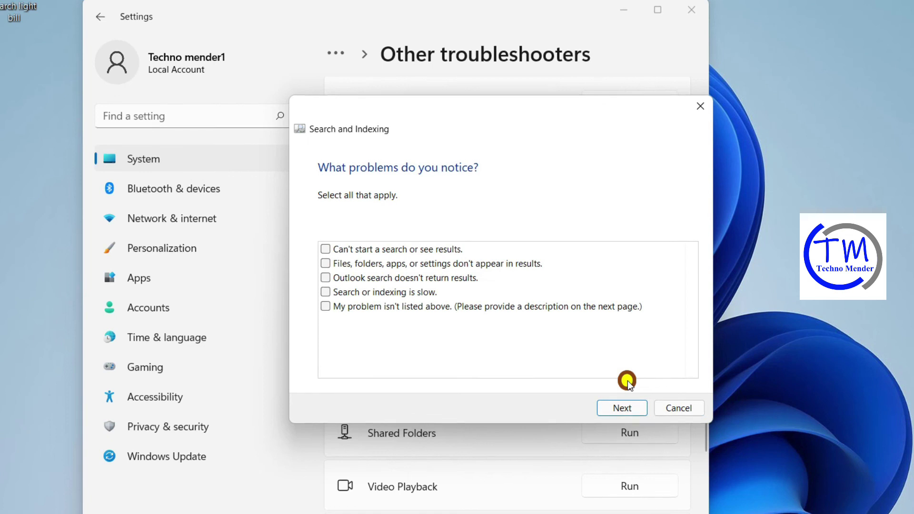
click(326, 249)
click(326, 262)
click(637, 405)
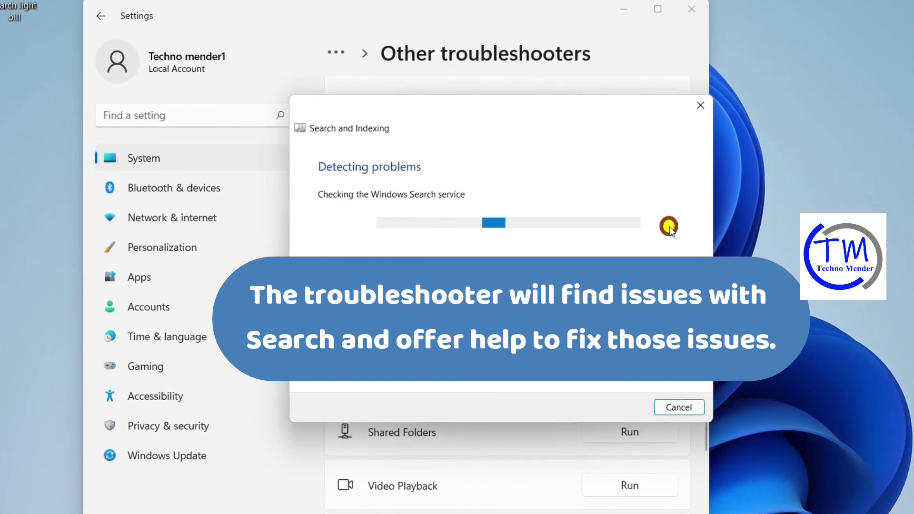